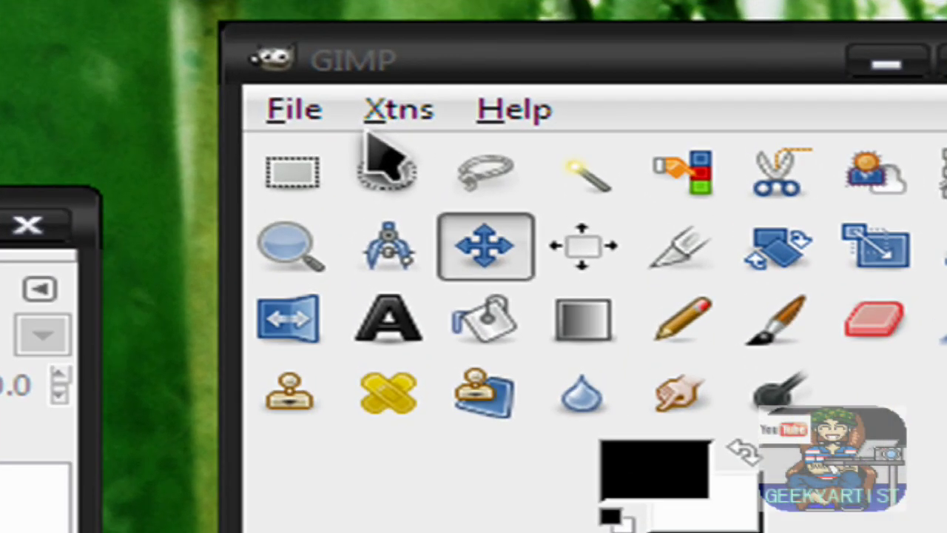
# Generate an Alien Glow logo with the text "geekyartist" and close the resulting image without saving
pyautogui.click(400, 111)
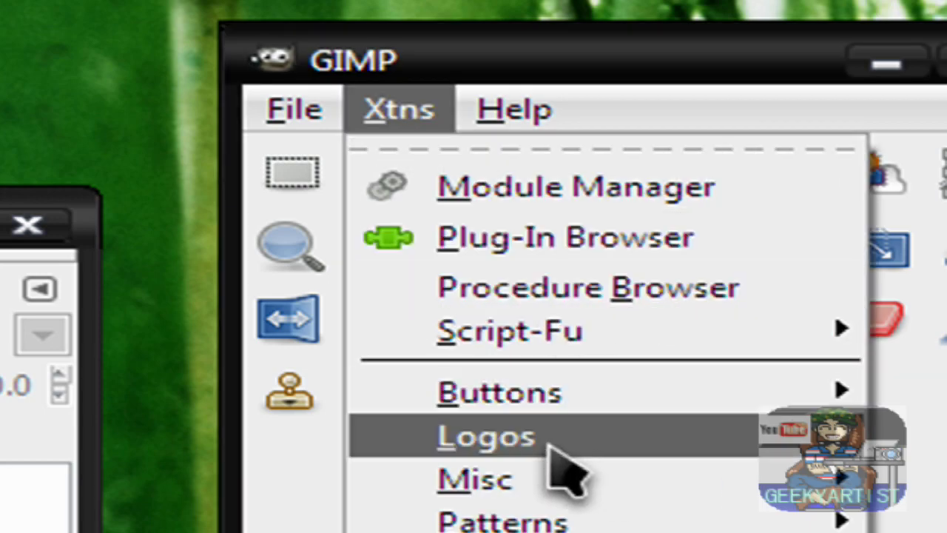
pyautogui.moveTo(567, 458)
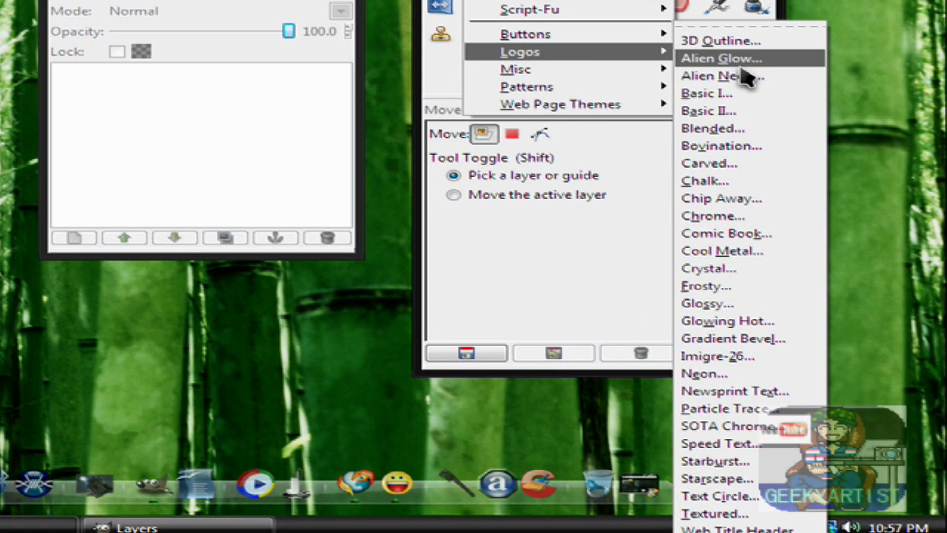
pyautogui.click(743, 63)
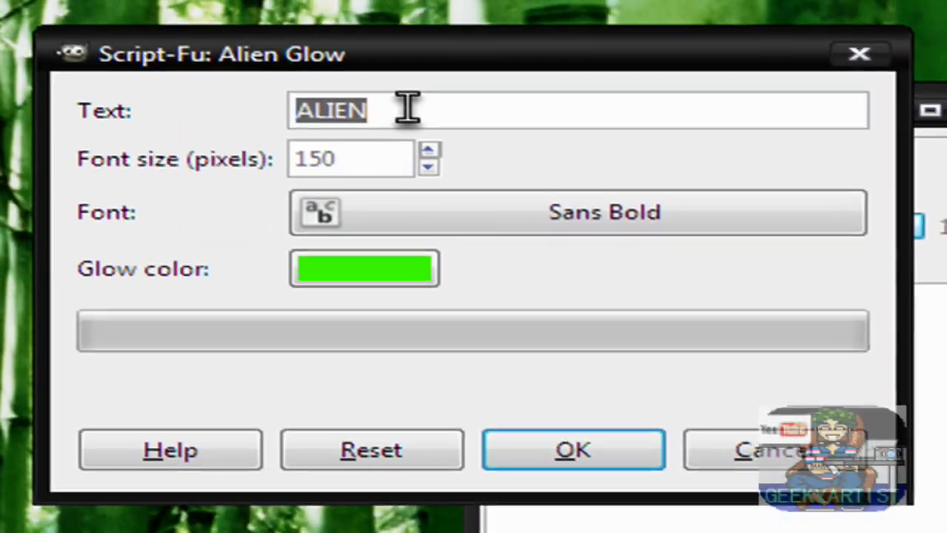
pyautogui.write('geeky')
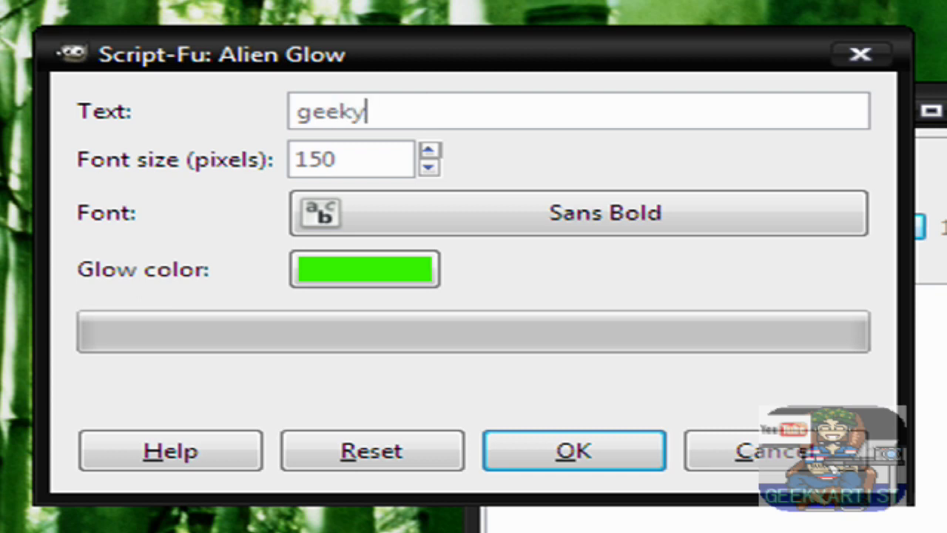
pyautogui.write('artist')
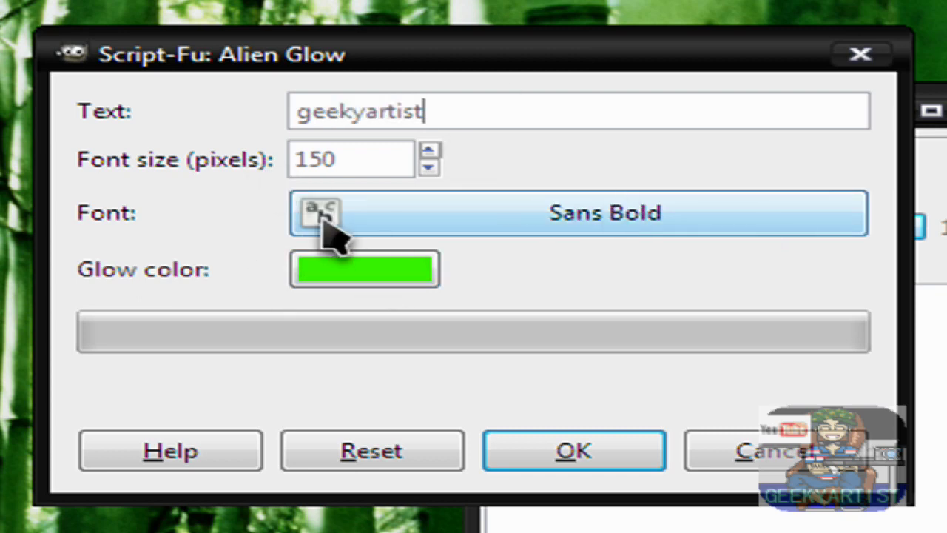
pyautogui.click(600, 460)
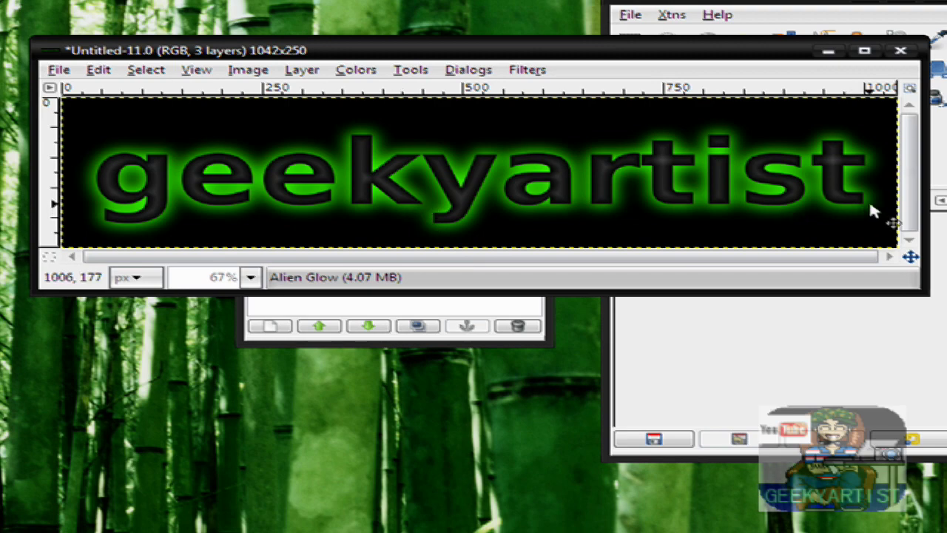
pyautogui.click(899, 50)
pyautogui.click(537, 264)
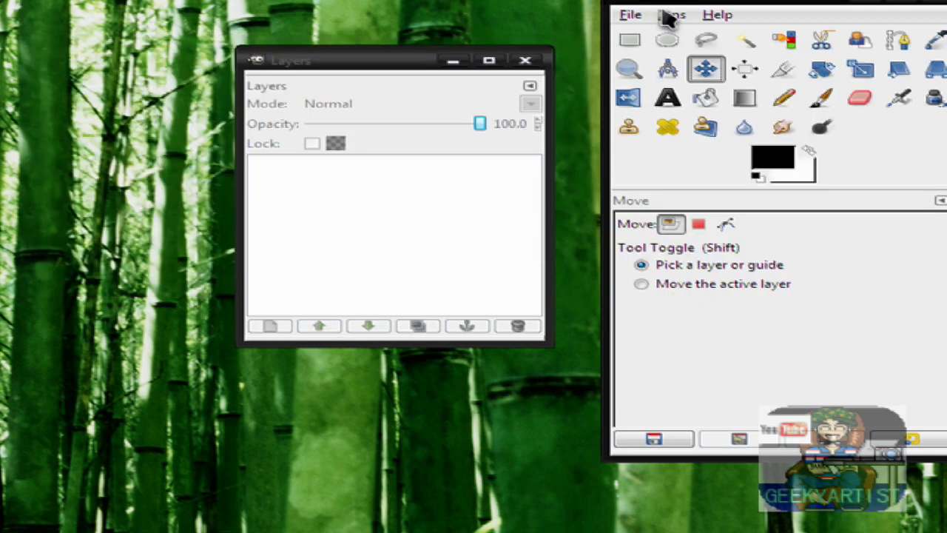
# Start a Starburst logo and set its burst color to light blue by raising the blue value
pyautogui.click(669, 14)
pyautogui.moveTo(820, 148)
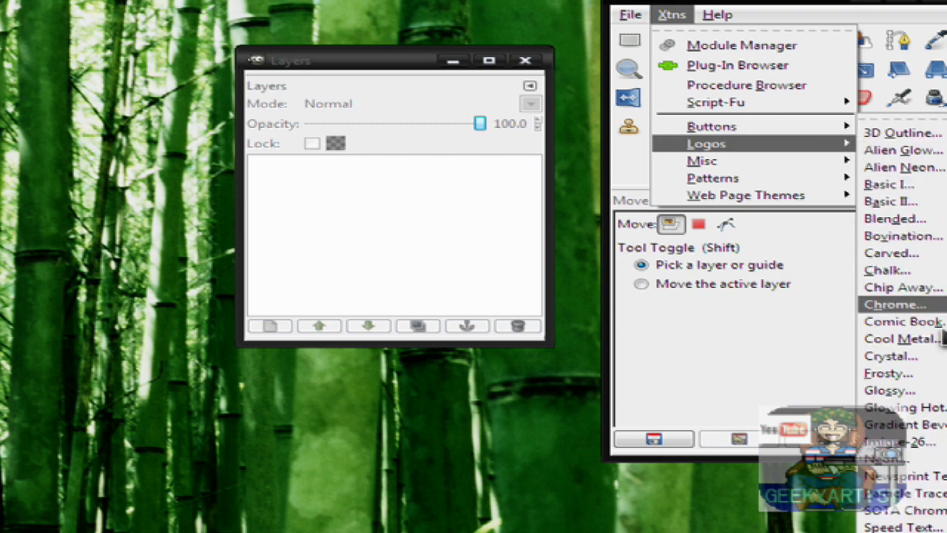
pyautogui.click(899, 521)
pyautogui.click(278, 212)
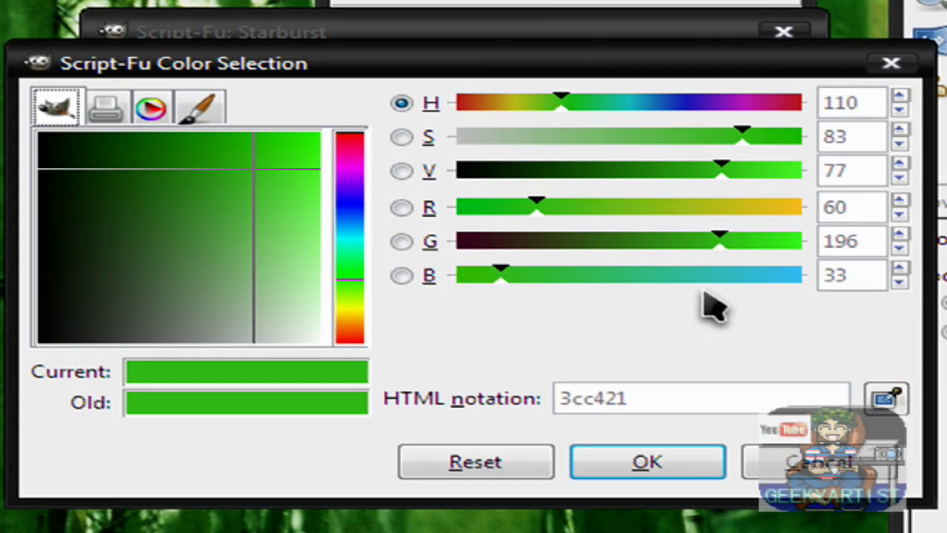
pyautogui.moveTo(732, 275); pyautogui.dragTo(783, 275)
pyautogui.click(647, 462)
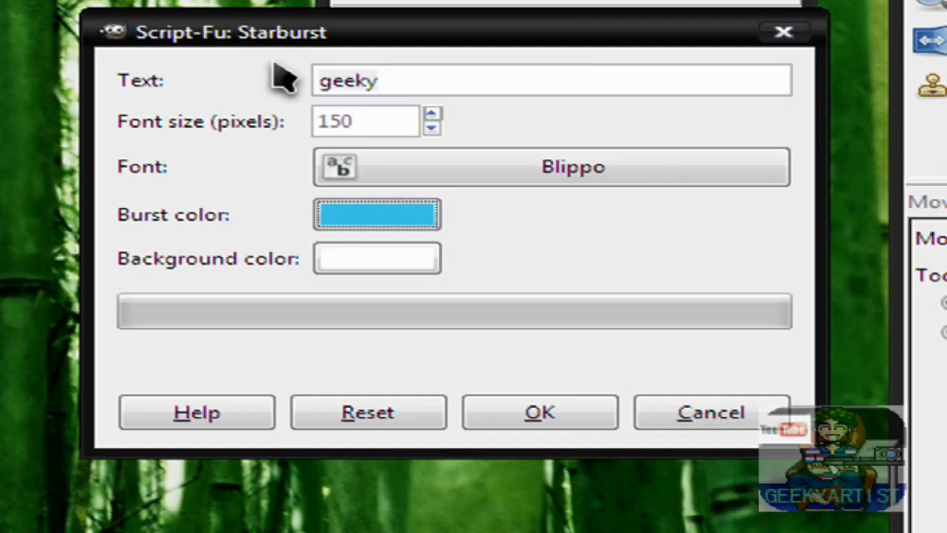
# Set the Starburst logo's text to "geekyartist" and generate it
pyautogui.doubleClick(436, 79)
pyautogui.write('gee')
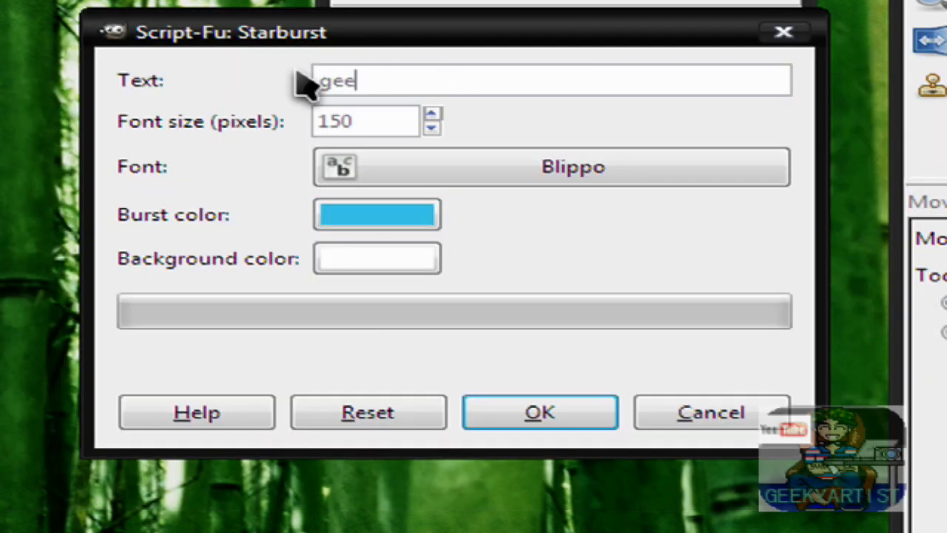
pyautogui.write('kyartist')
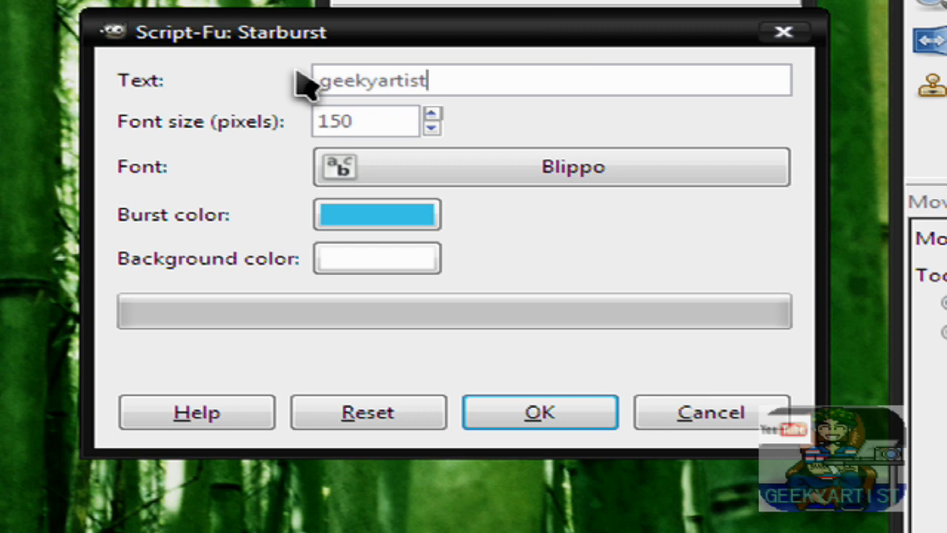
pyautogui.click(500, 425)
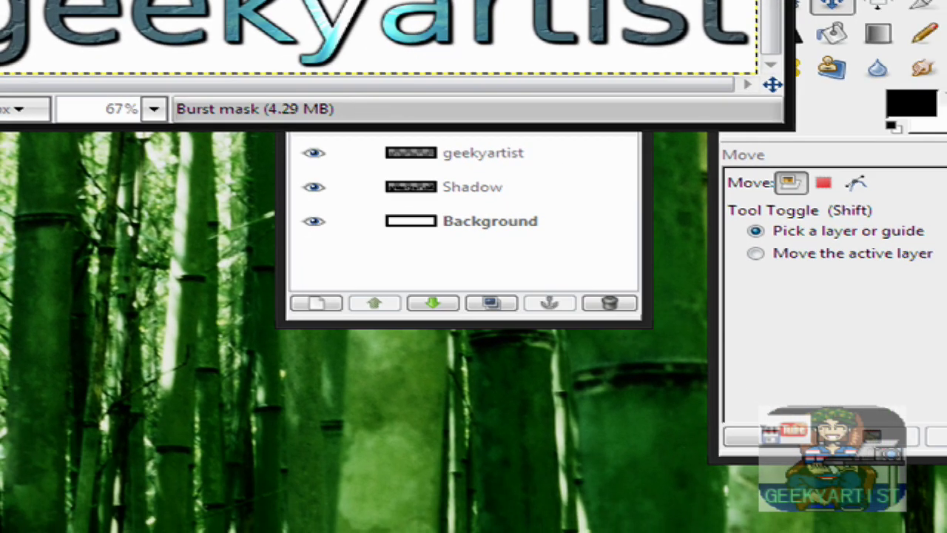
# Bring the Starburst logo's image window fully into view and close it without saving
pyautogui.moveTo(435, 0); pyautogui.dragTo(570, 125)
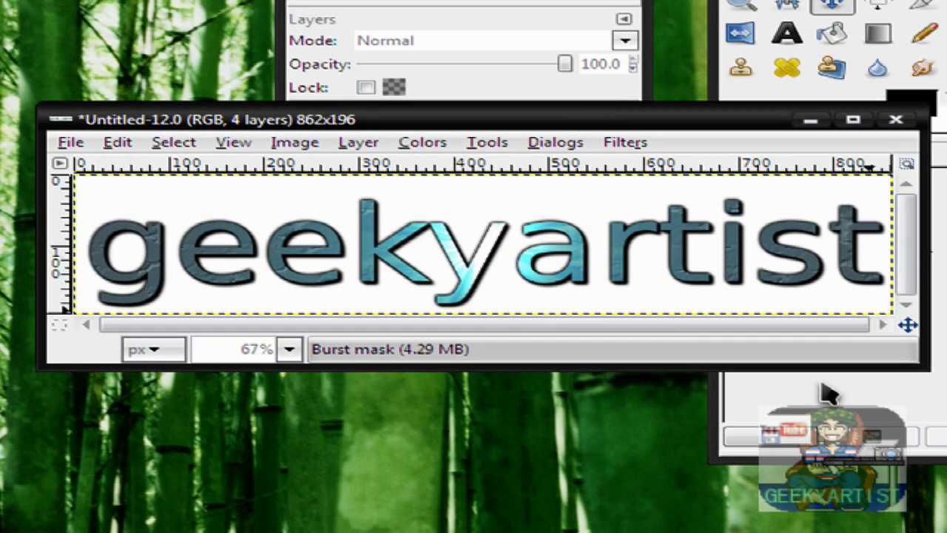
pyautogui.click(895, 119)
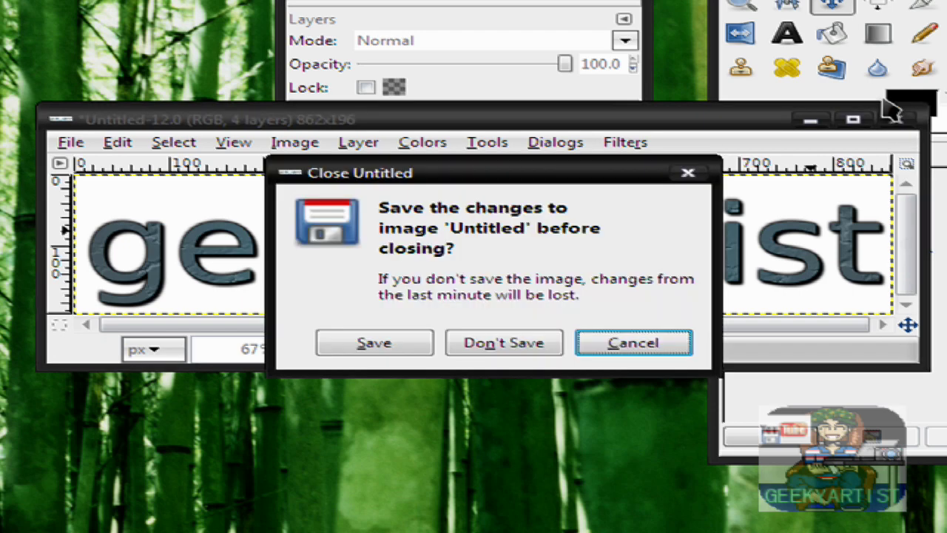
pyautogui.click(562, 342)
# Generate a Glossy logo with the text "geeky" and close the resulting image without saving
pyautogui.click(628, 40)
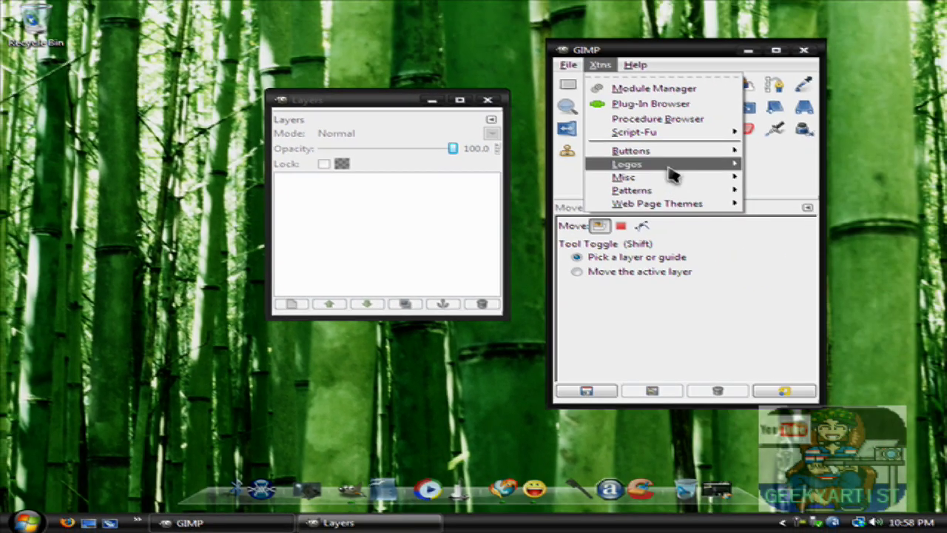
pyautogui.moveTo(671, 176)
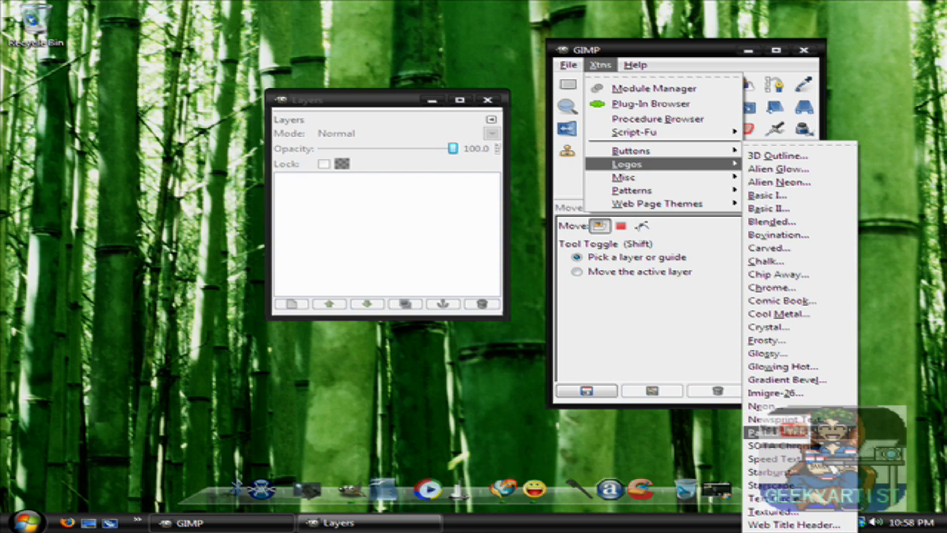
pyautogui.click(809, 354)
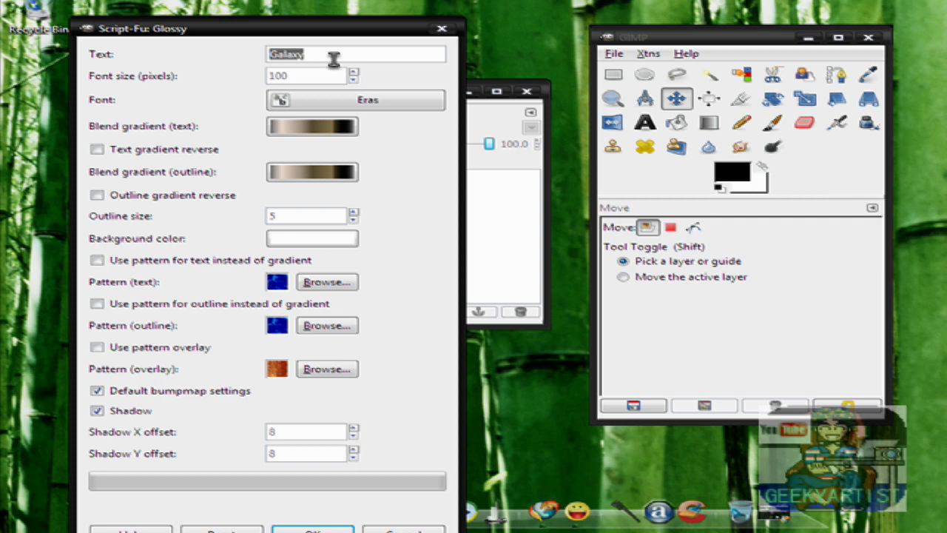
pyautogui.write('geeky')
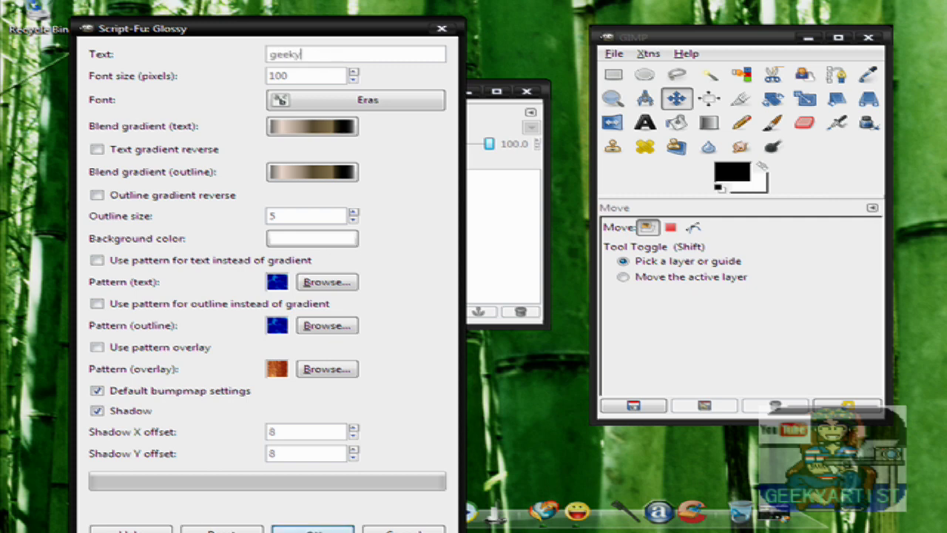
pyautogui.press('Return')
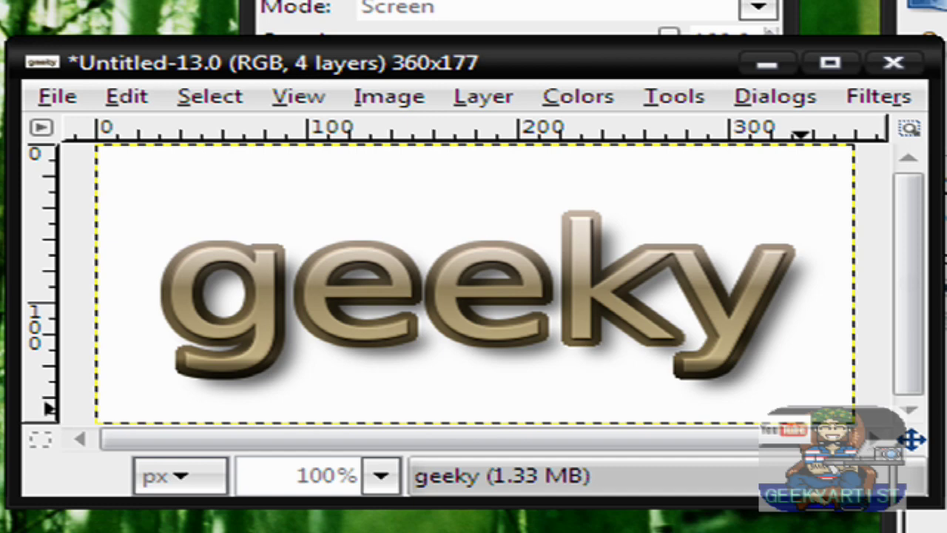
pyautogui.click(892, 64)
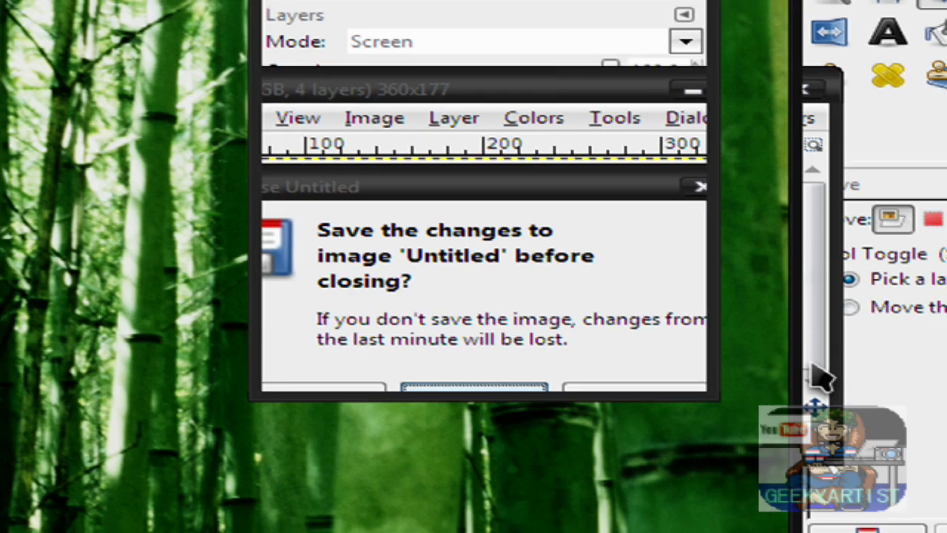
pyautogui.hotkey('ctrl', 'd')
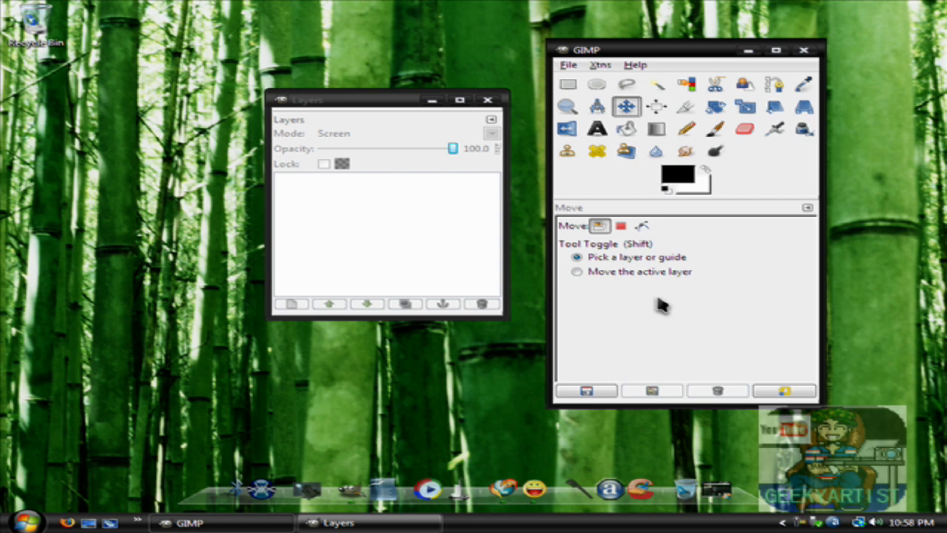
# Create a new 420 × 300 pixel image and fill its background with black using Bucket Fill
pyautogui.click(568, 65)
pyautogui.click(598, 88)
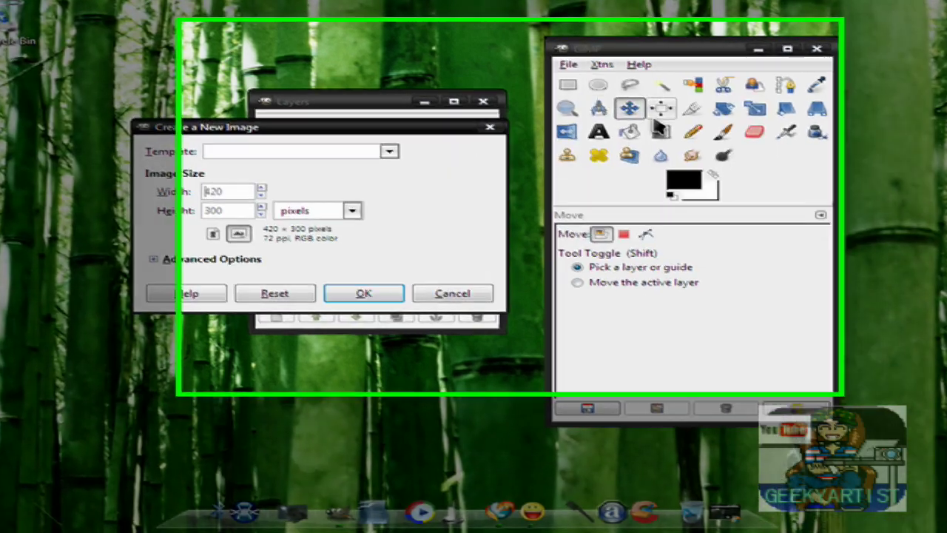
pyautogui.click(363, 292)
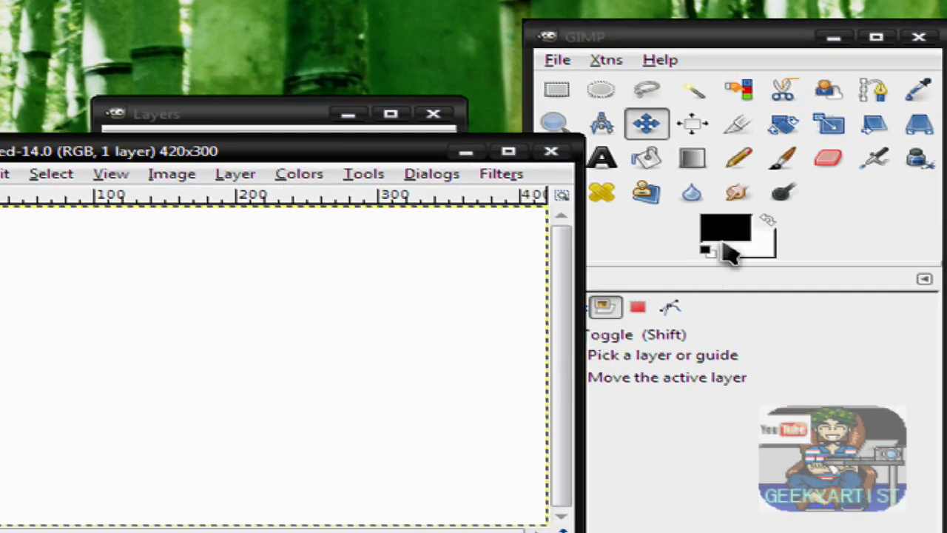
pyautogui.click(645, 161)
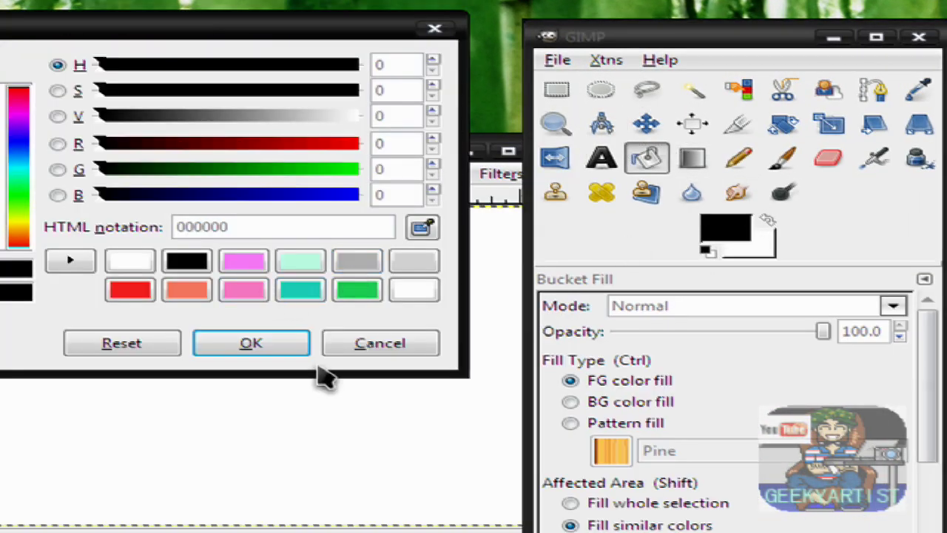
pyautogui.click(289, 345)
pyautogui.click(161, 314)
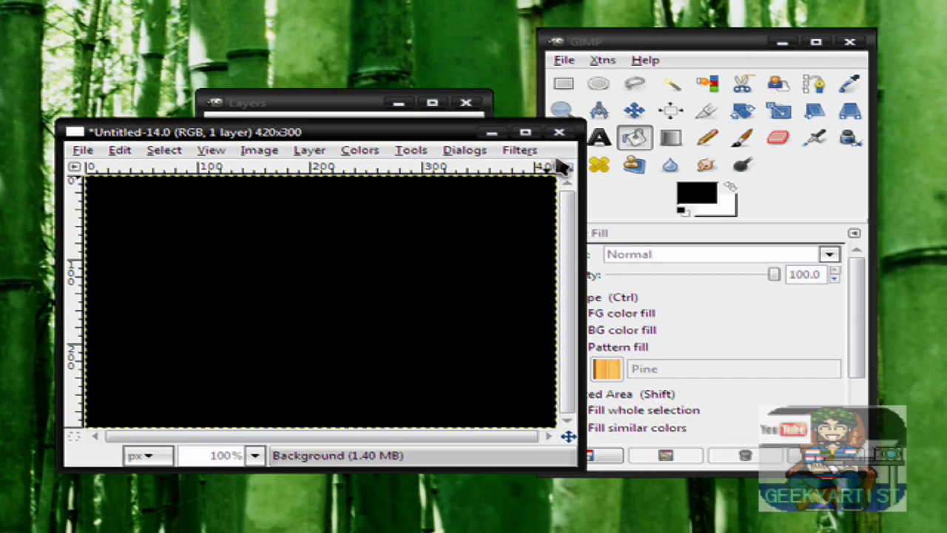
# Add a text layer reading "GEEKYARTIST" in Sans Bold to the black canvas
pyautogui.click(601, 142)
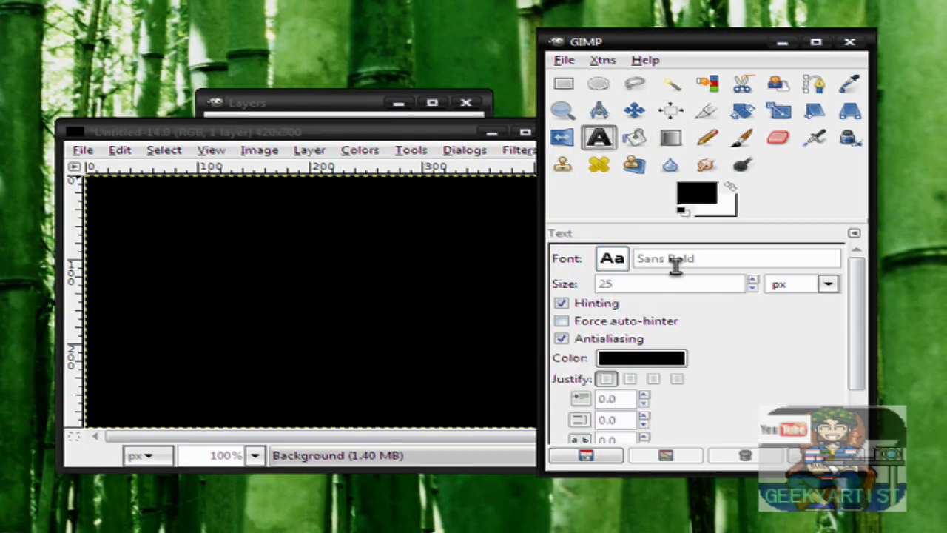
pyautogui.moveTo(392, 129); pyautogui.dragTo(319, 107)
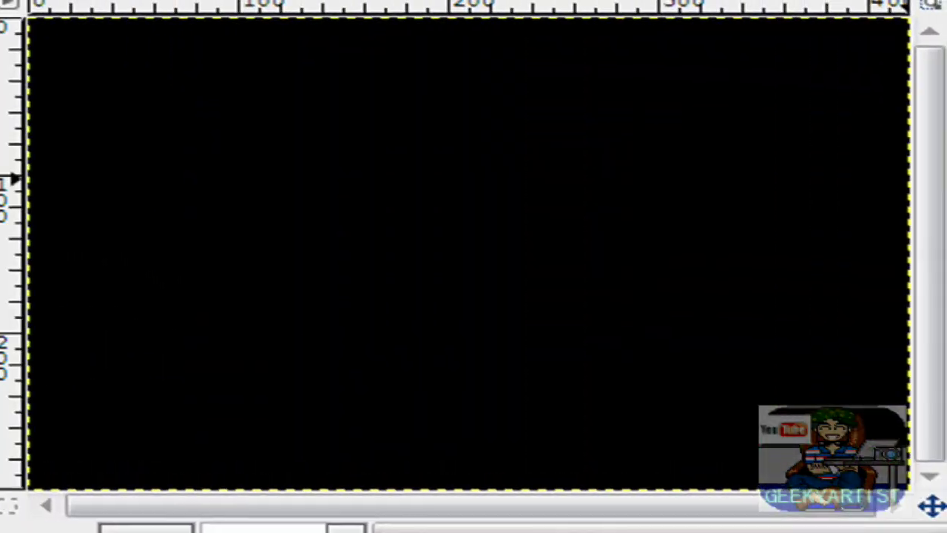
pyautogui.click(580, 270)
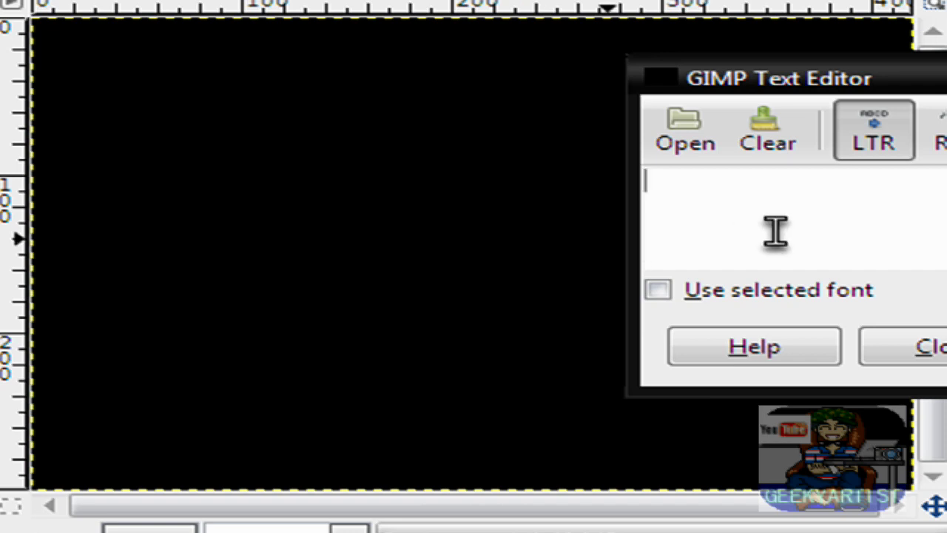
pyautogui.write('GEEKY')
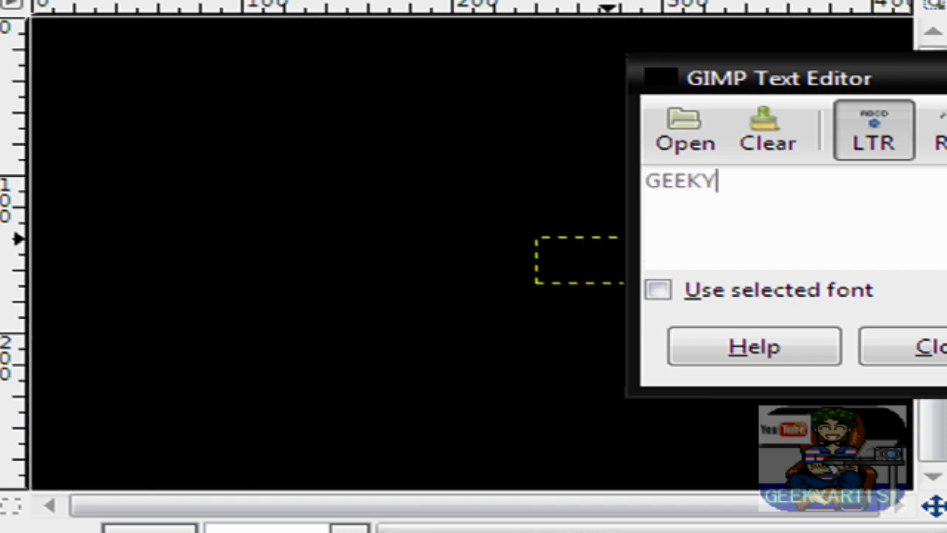
pyautogui.write('ARTIST')
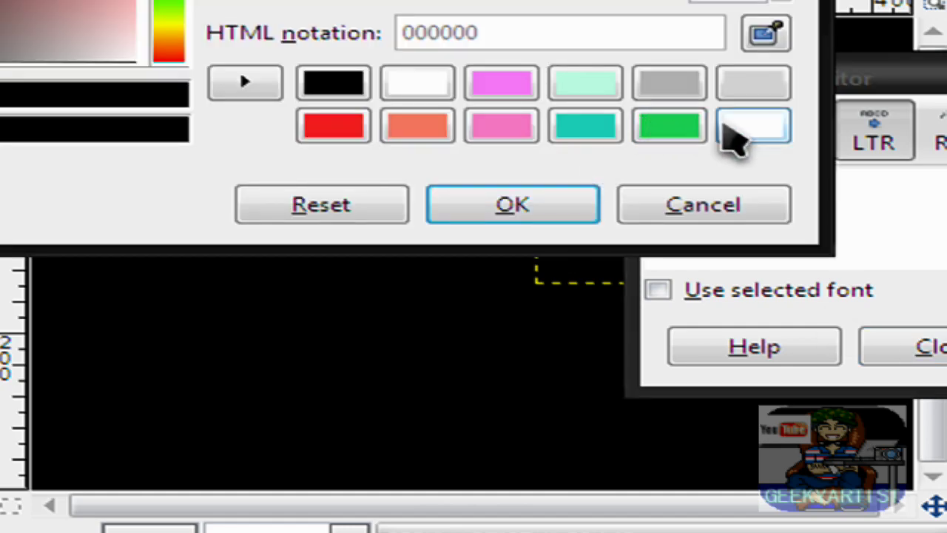
# Color the text white (ffffff) and move it to the horizontal center of the canvas, slightly above the middle
pyautogui.click(731, 127)
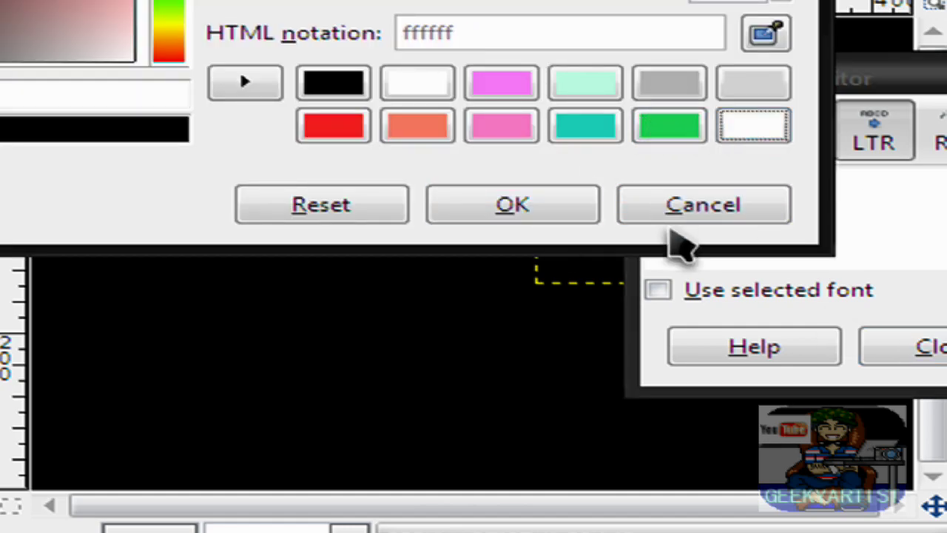
pyautogui.click(513, 205)
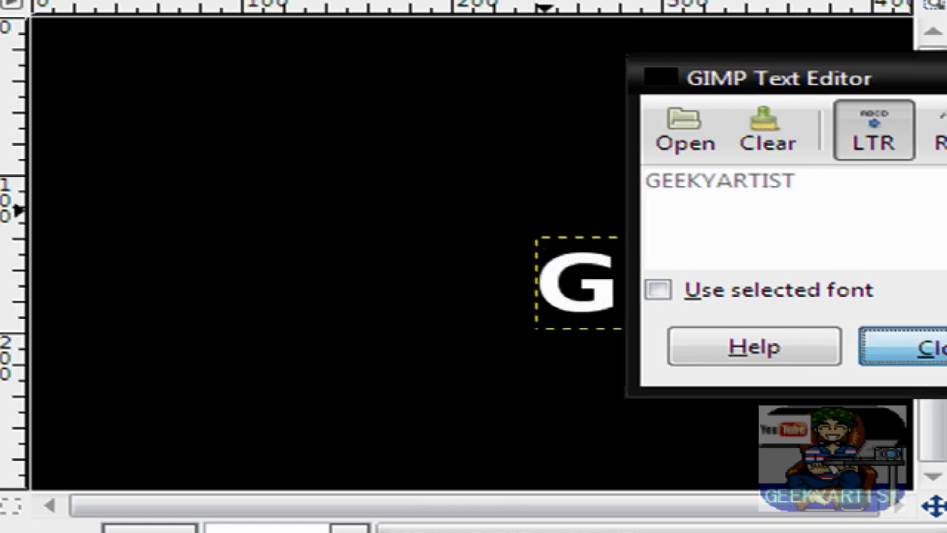
pyautogui.click(903, 346)
pyautogui.moveTo(803, 289); pyautogui.dragTo(354, 211)
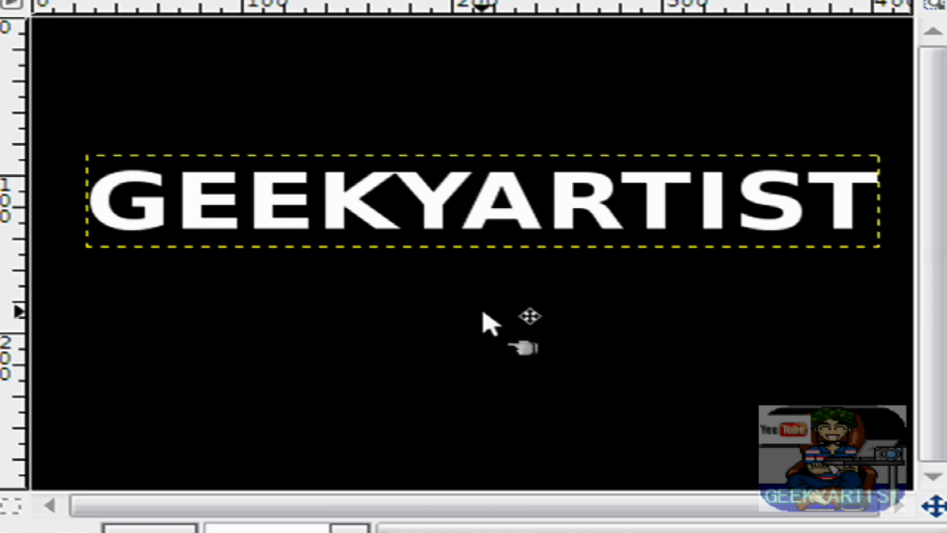
# Duplicate the GEEKYARTIST text layer and make the copy the active layer
pyautogui.click(577, 3)
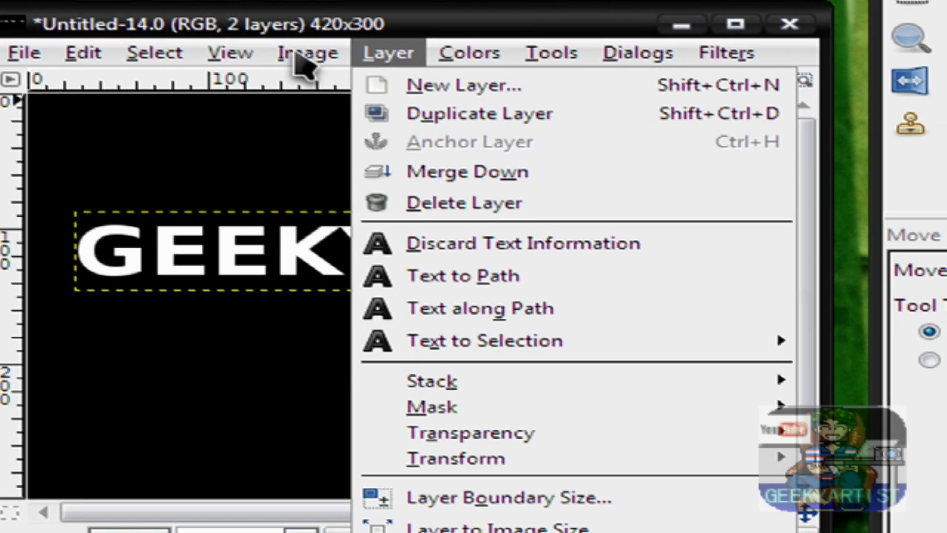
pyautogui.moveTo(307, 52)
pyautogui.click(315, 26)
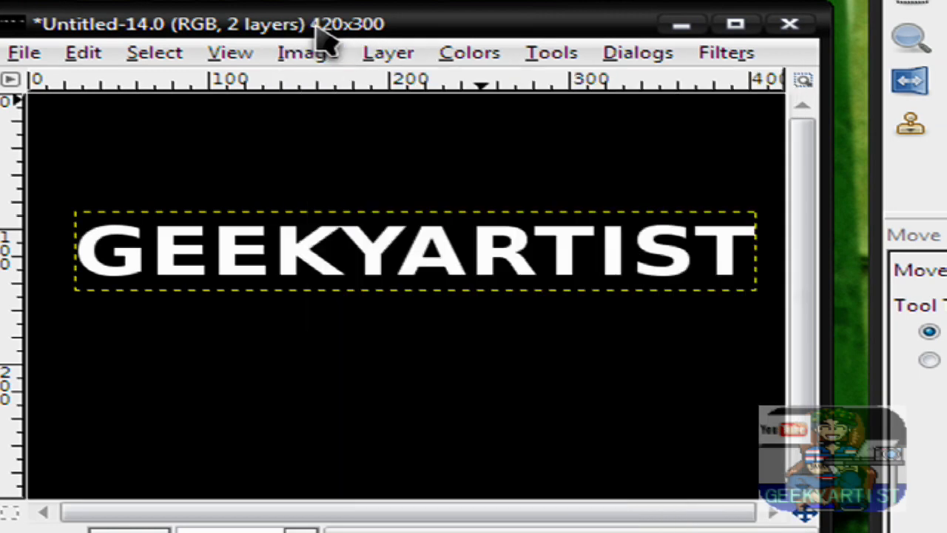
pyautogui.hotkey('ctrl', 'l')
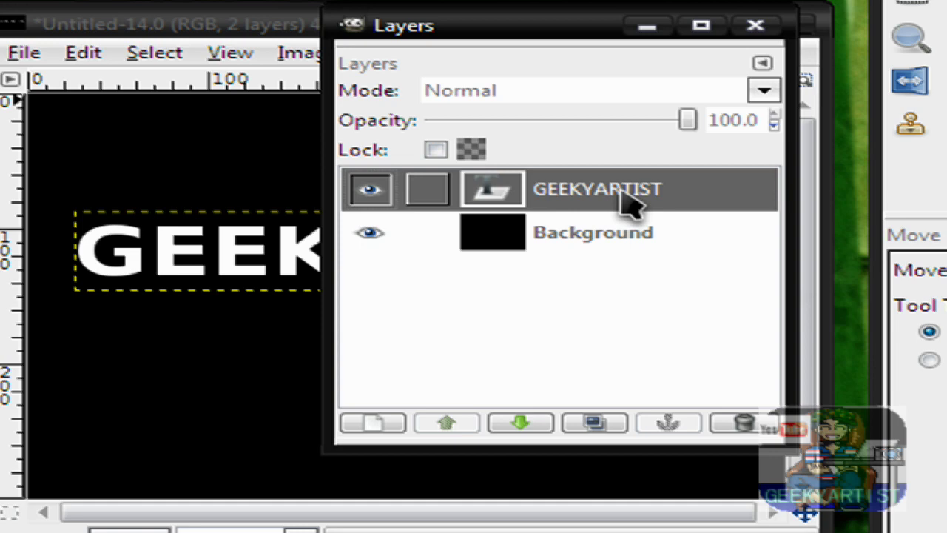
pyautogui.click(597, 424)
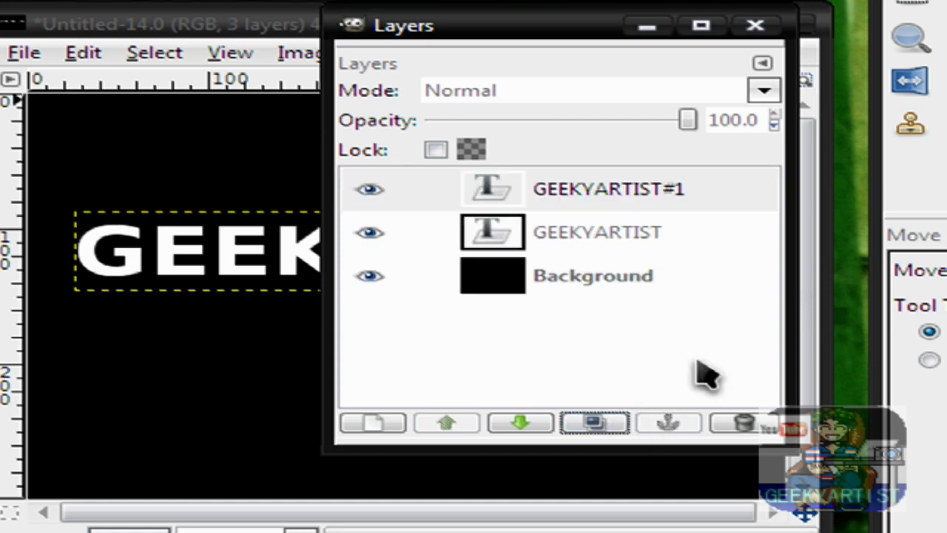
pyautogui.click(621, 207)
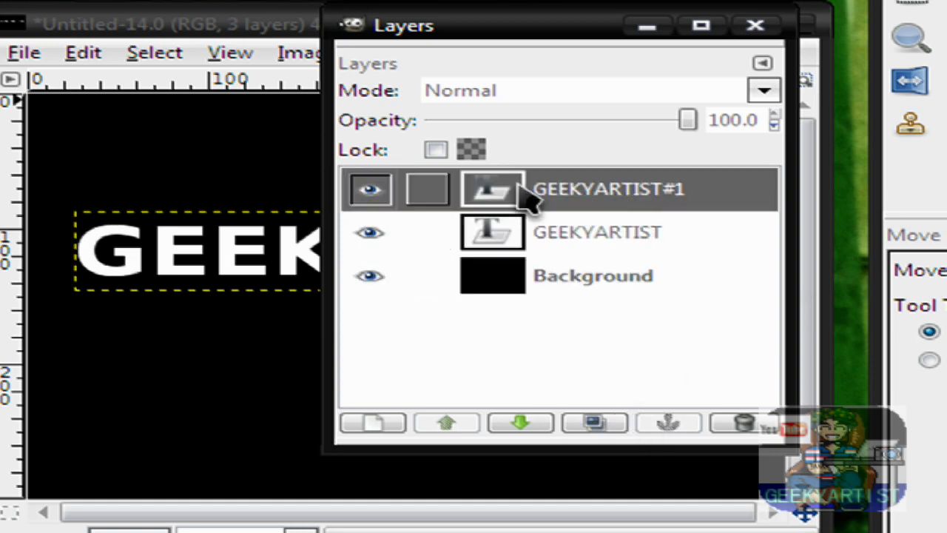
# Flip the duplicated text layer vertically and move it down against the base of the original text as a mirror reflection
pyautogui.click(206, 22)
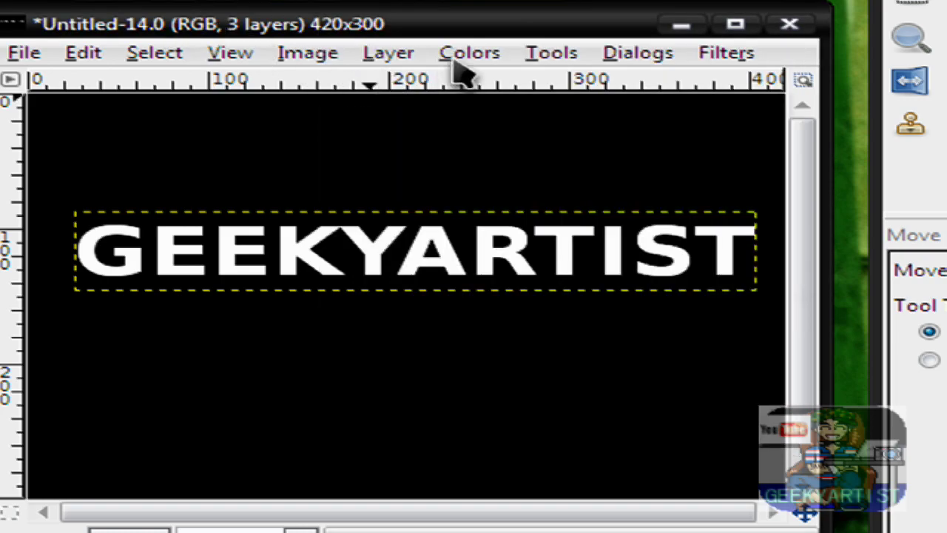
pyautogui.click(389, 53)
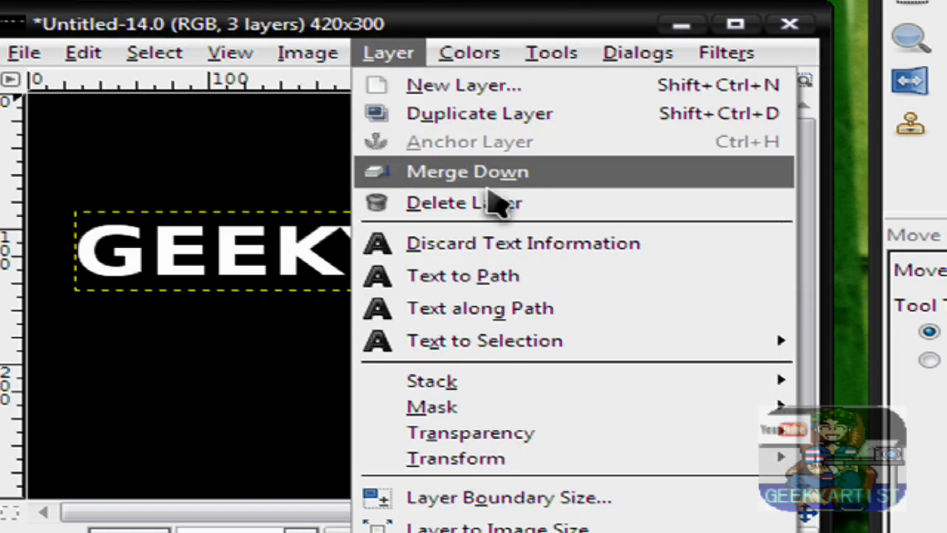
pyautogui.moveTo(608, 460)
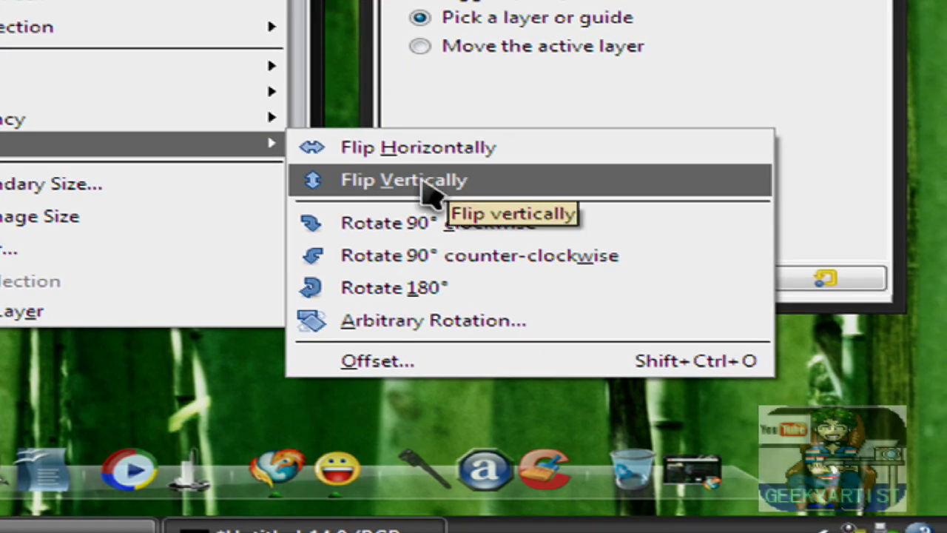
pyautogui.click(424, 185)
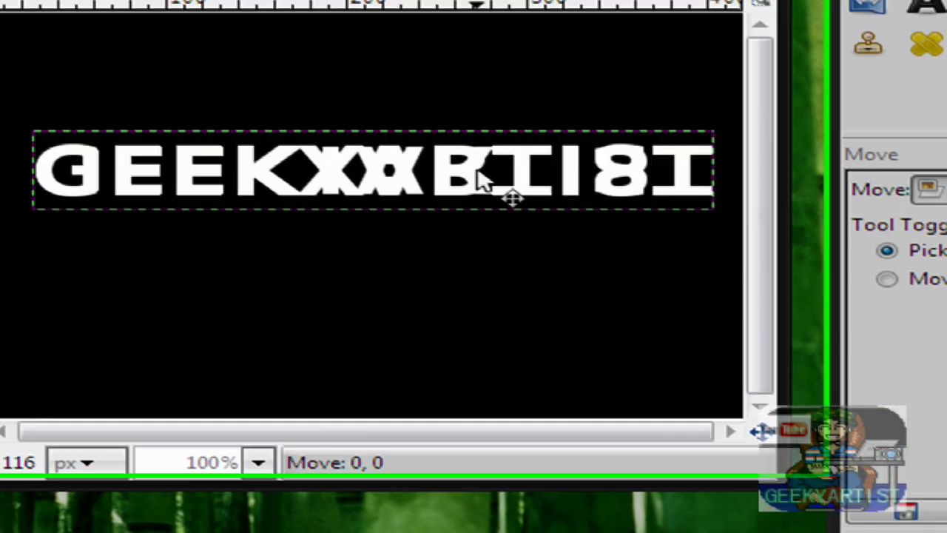
pyautogui.moveTo(481, 179); pyautogui.dragTo(609, 290)
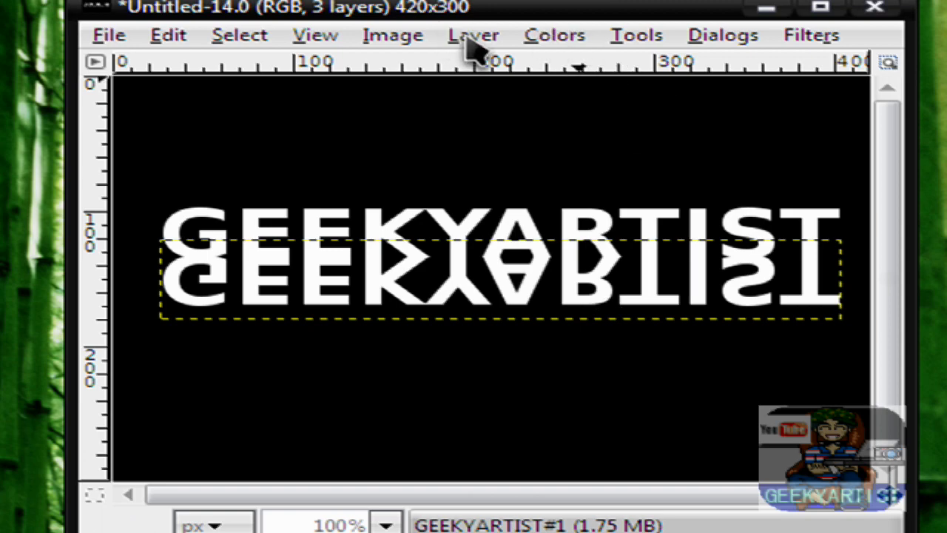
# Create a selection from the flipped text layer's alpha channel with Alpha to Selection
pyautogui.click(495, 38)
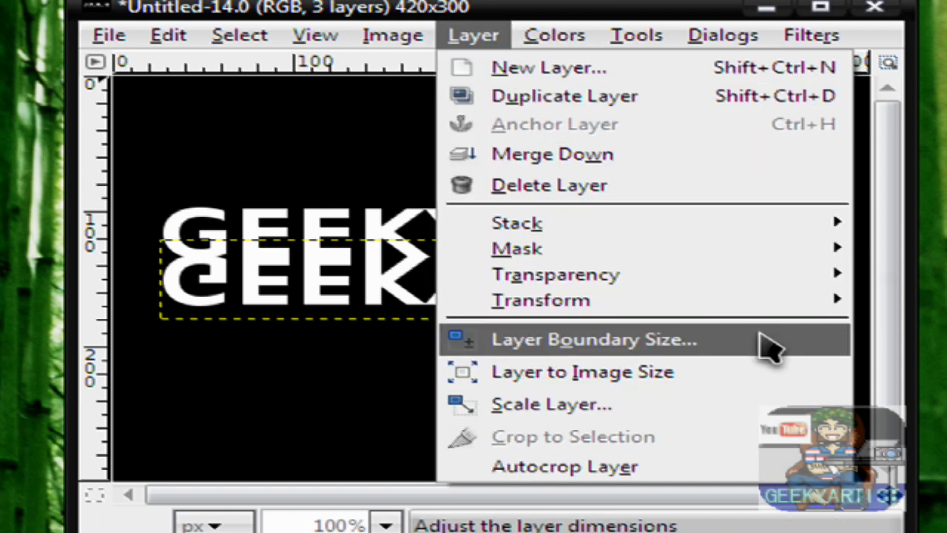
pyautogui.moveTo(706, 278)
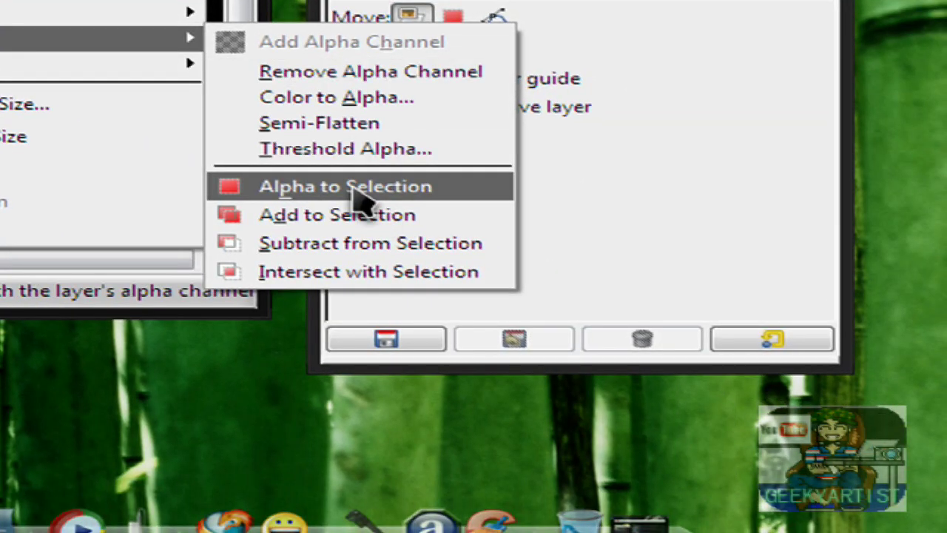
pyautogui.click(358, 191)
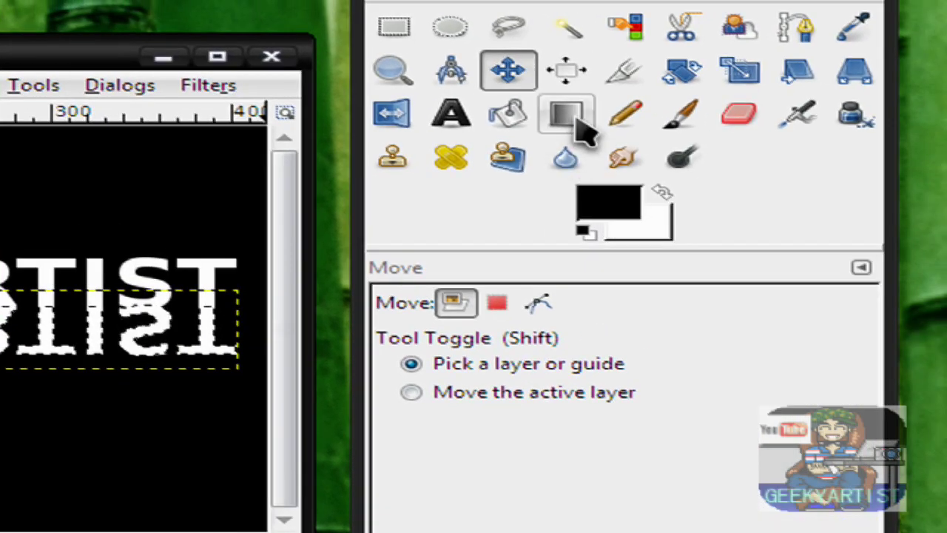
# Set up the Blend tool with a white foreground and a black background for a linear gradient
pyautogui.click(574, 123)
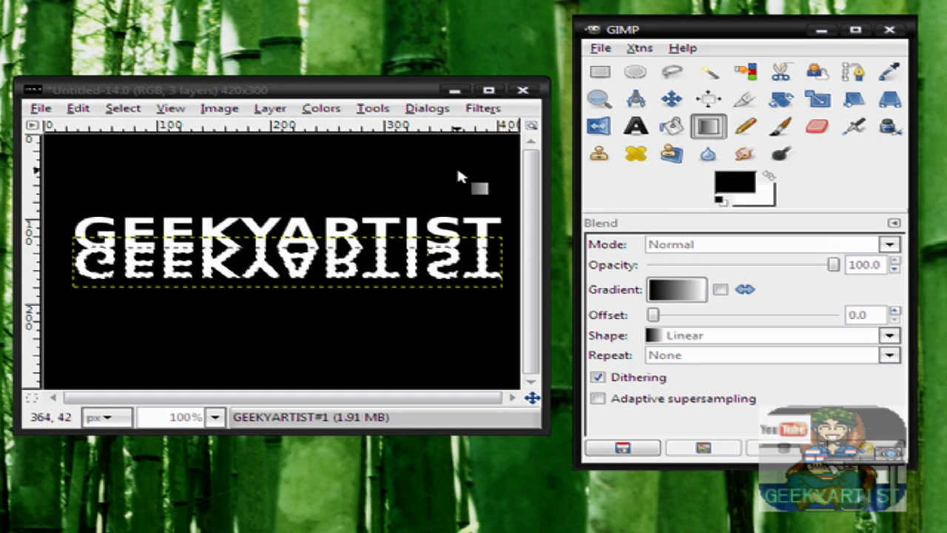
pyautogui.click(753, 204)
pyautogui.click(306, 210)
pyautogui.click(362, 278)
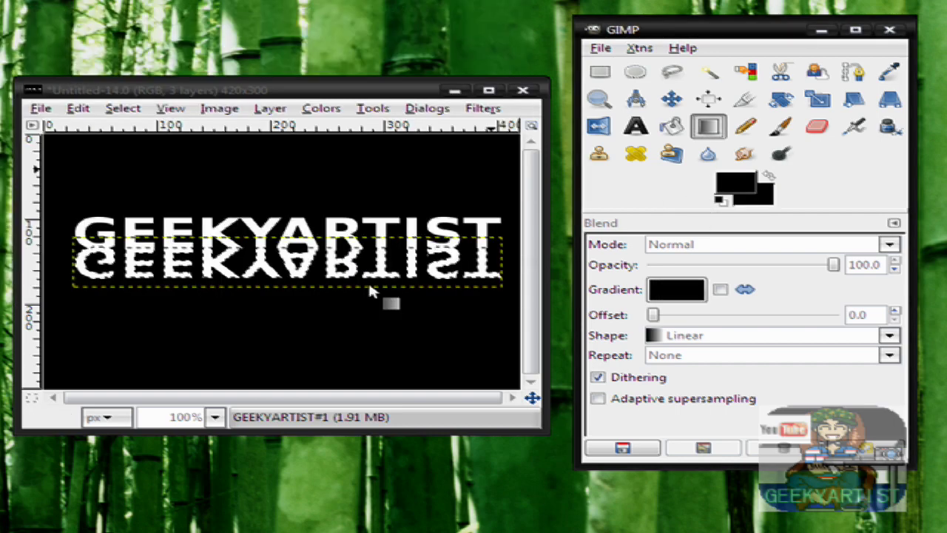
pyautogui.click(719, 191)
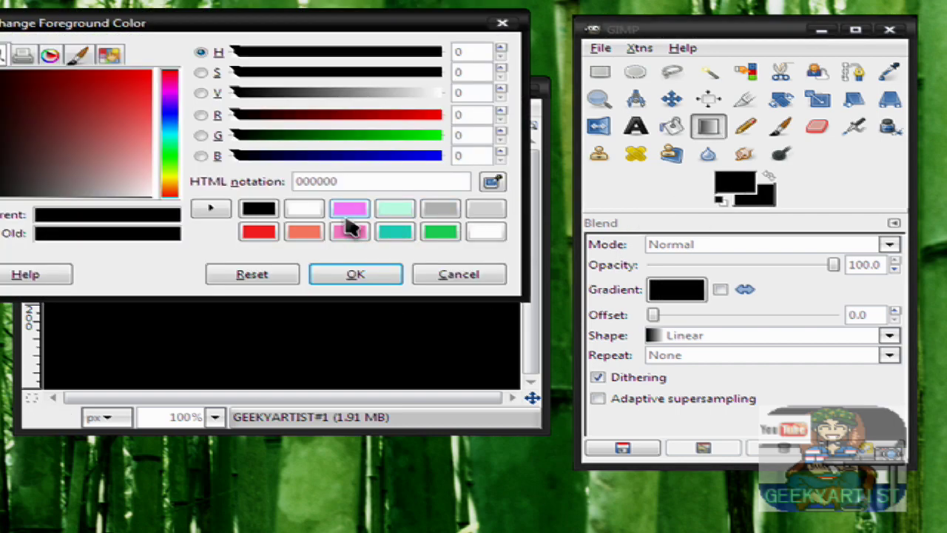
pyautogui.click(317, 215)
pyautogui.click(363, 280)
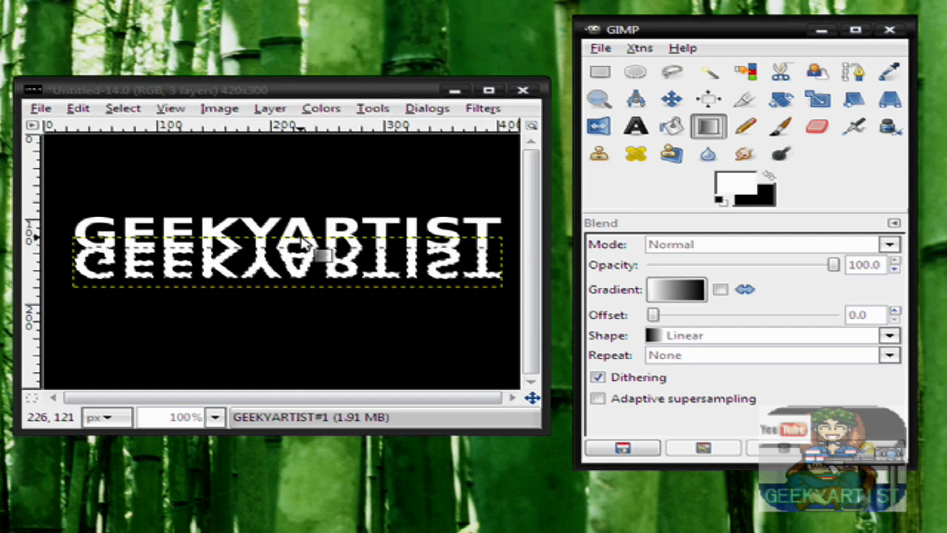
# Fill the selected reflection with a vertical white-to-black gradient about 61 px long, running downward, and clear the selection
pyautogui.moveTo(301, 238); pyautogui.dragTo(304, 293)
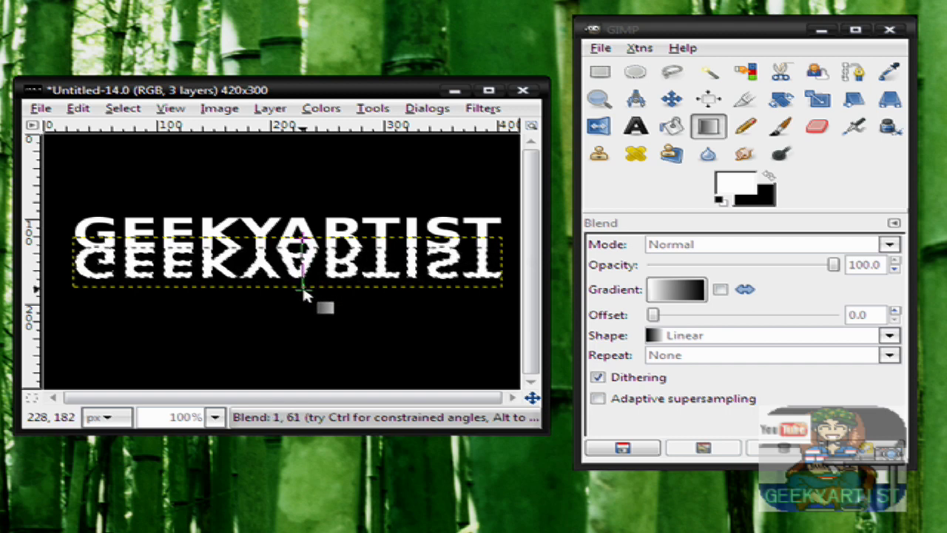
pyautogui.moveTo(303, 290); pyautogui.dragTo(303, 291)
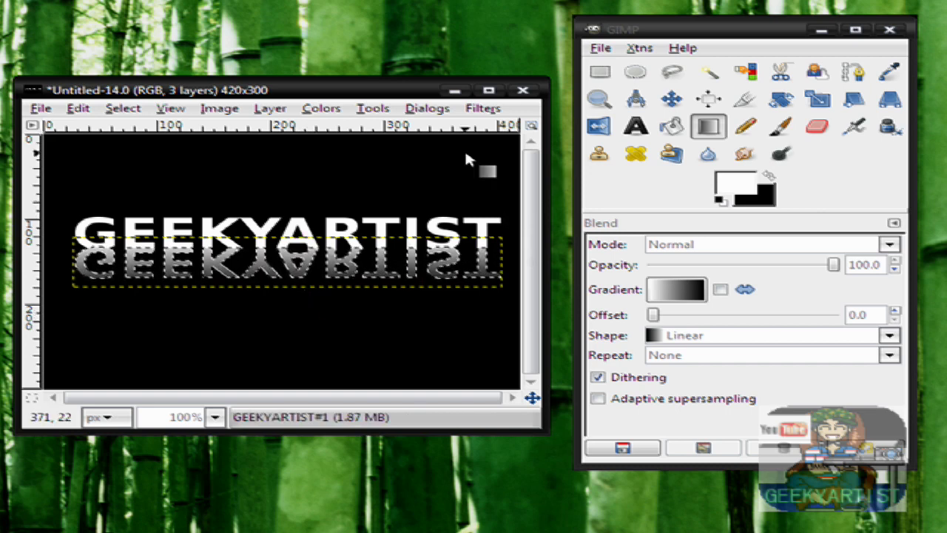
pyautogui.click(122, 108)
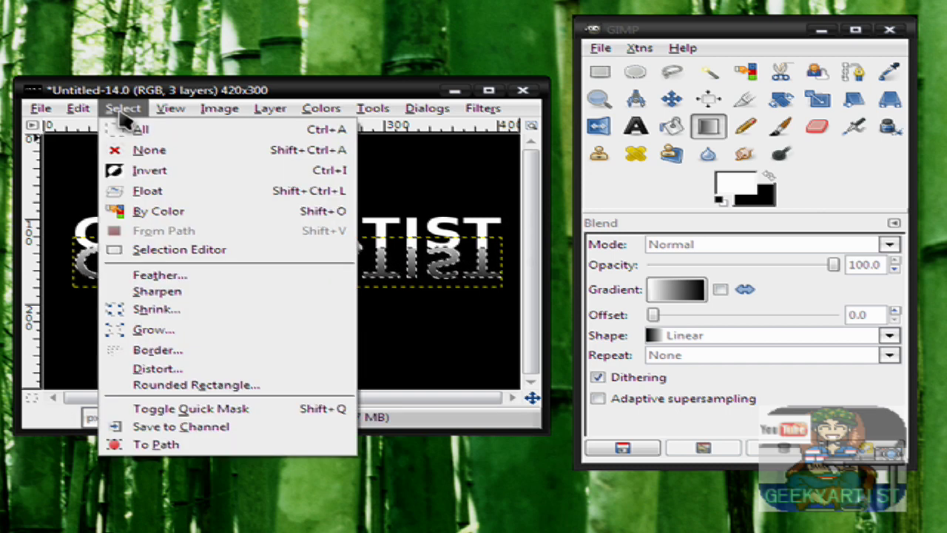
pyautogui.click(148, 150)
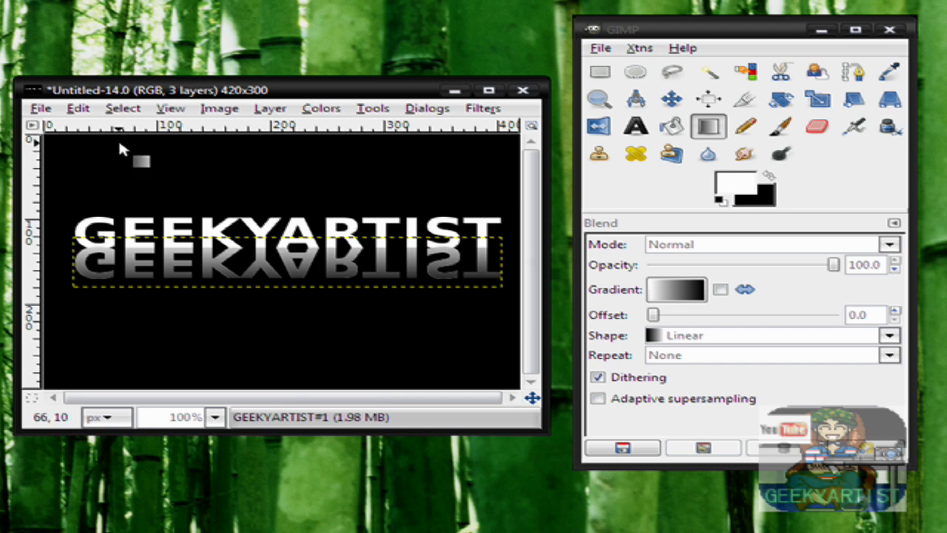
# Merge the reflection layer down into the text layer, and merge the result into the black Background layer
pyautogui.hotkey('ctrl', 'l')
pyautogui.rightClick(426, 214)
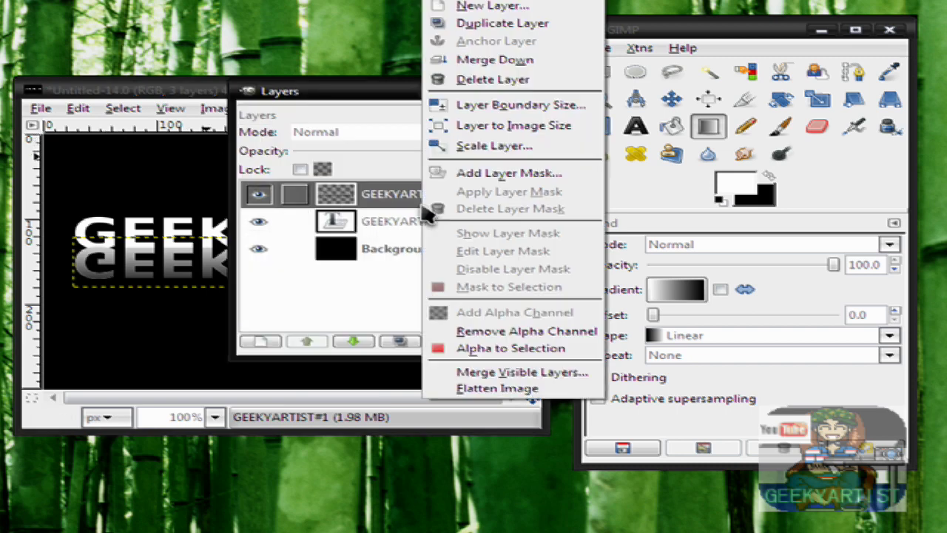
pyautogui.click(497, 62)
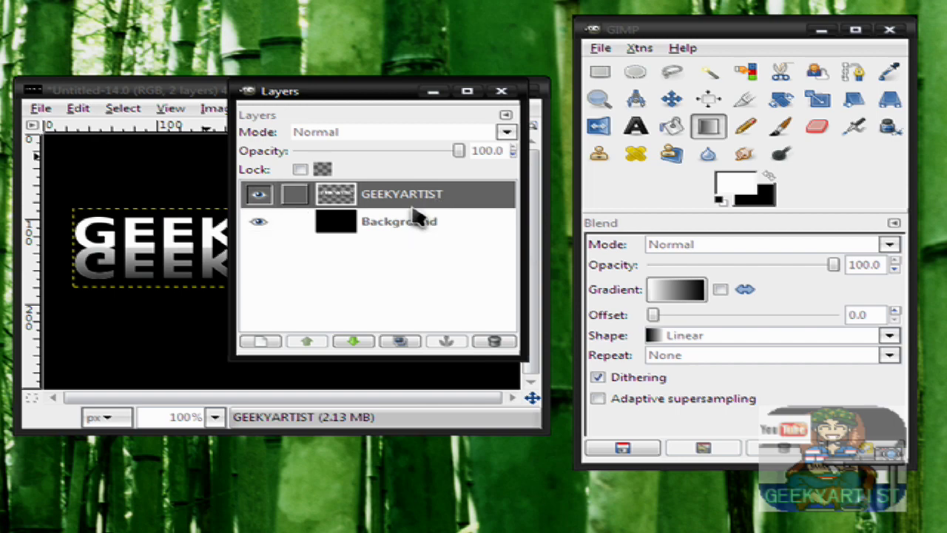
pyautogui.rightClick(414, 213)
pyautogui.click(477, 60)
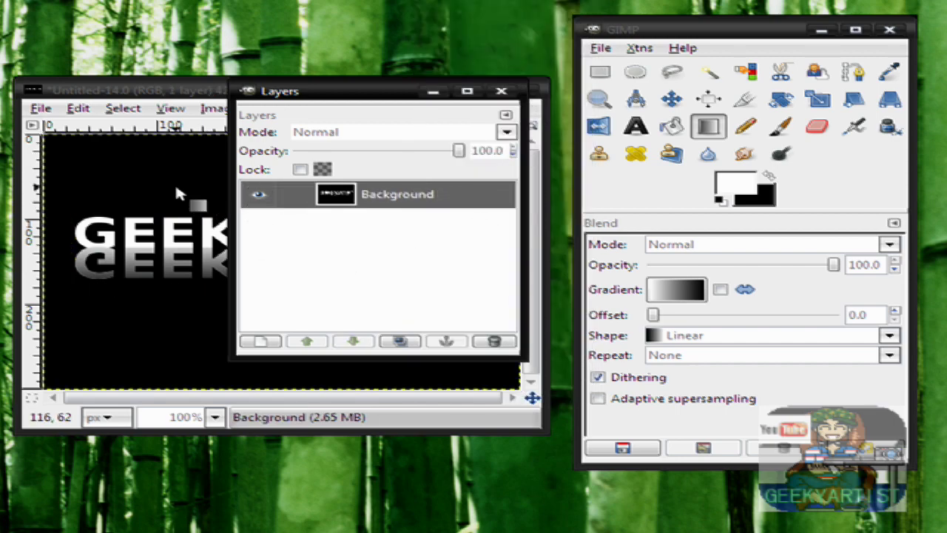
pyautogui.hotkey('ctrl', 'l')
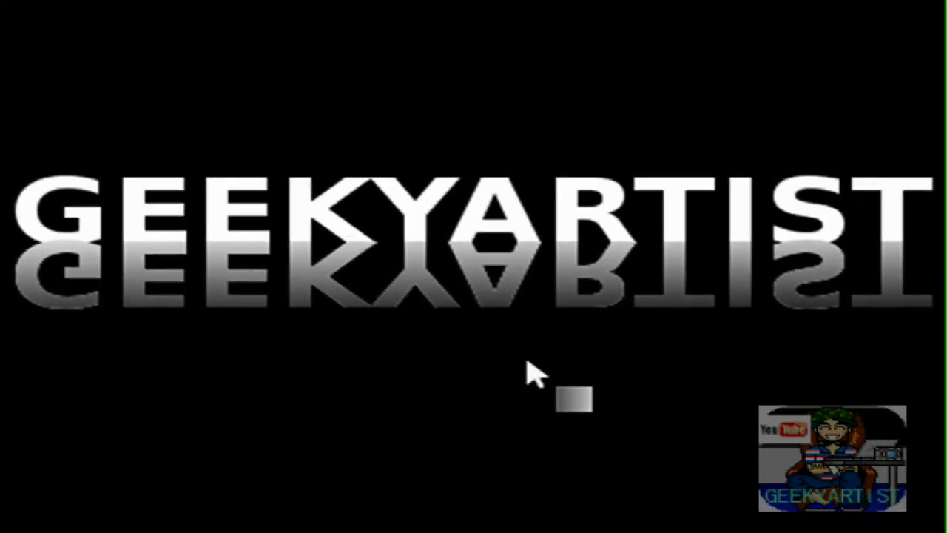